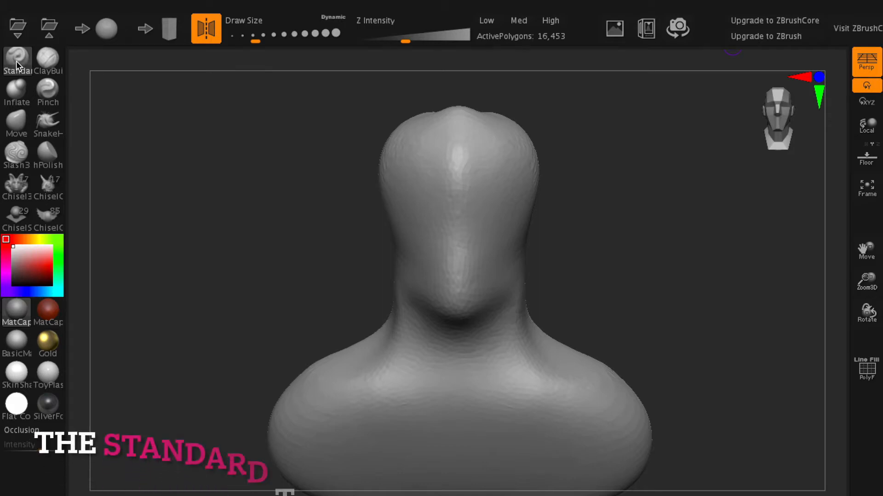
- With the Standard brush at a draw size of about 59, sculpt a symmetrical brow ridge and nose bridge on the head's front
click(257, 40)
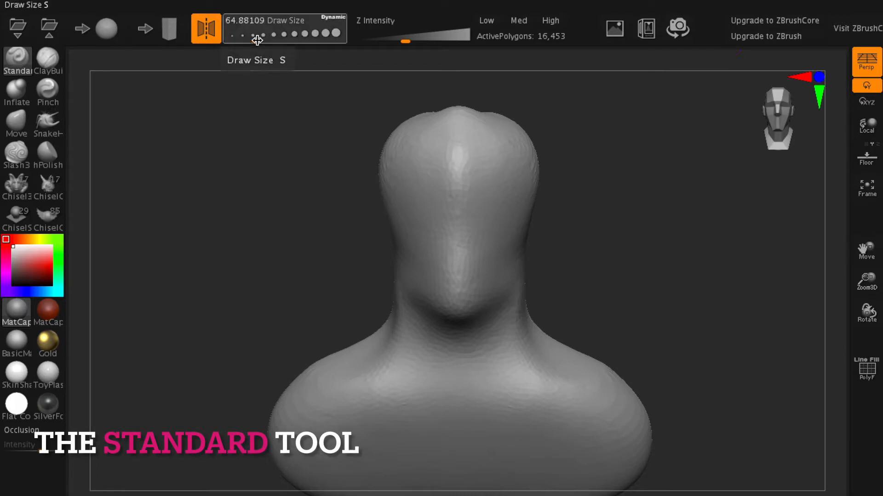
click(257, 40)
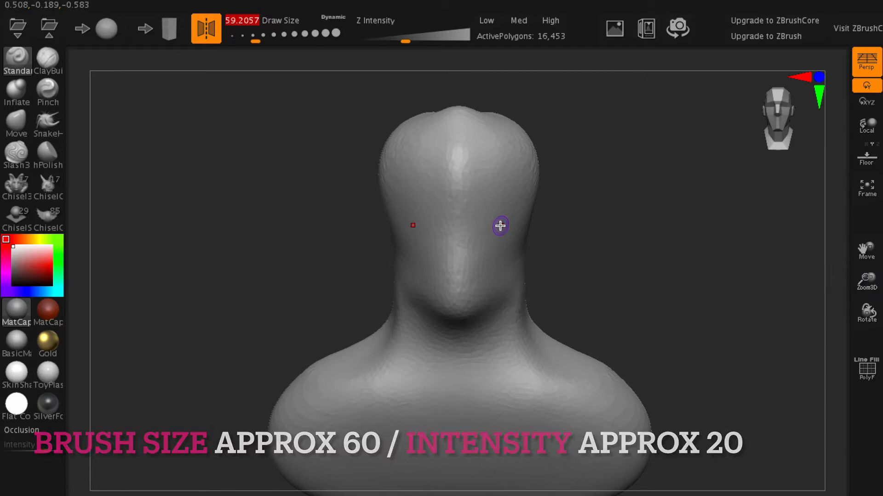
ctrl+right_drag(546, 223, 732, 215)
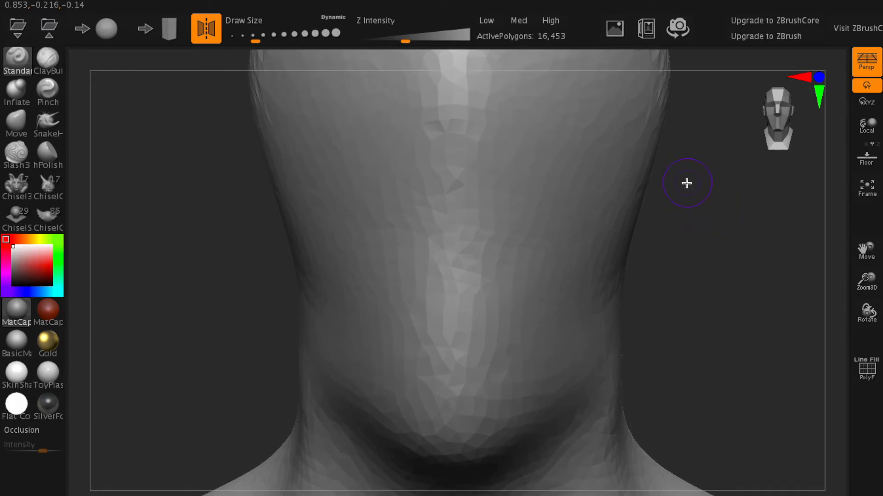
right_drag(689, 174, 689, 298)
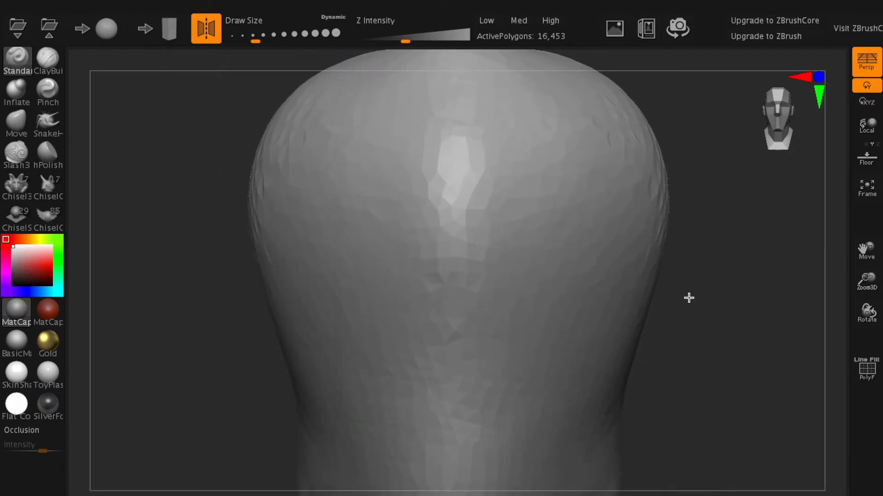
click(204, 35)
click(204, 35)
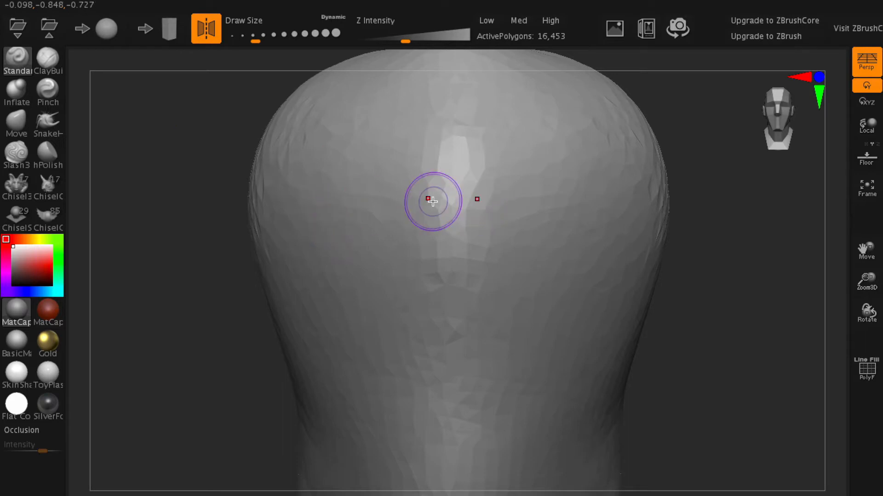
mouse_move(334, 216)
mouse_down()
mouse_move(380, 205)
mouse_move(445, 209)
mouse_move(311, 222)
mouse_move(433, 214)
mouse_move(450, 226)
mouse_move(459, 281)
mouse_move(453, 404)
mouse_move(461, 229)
mouse_up()
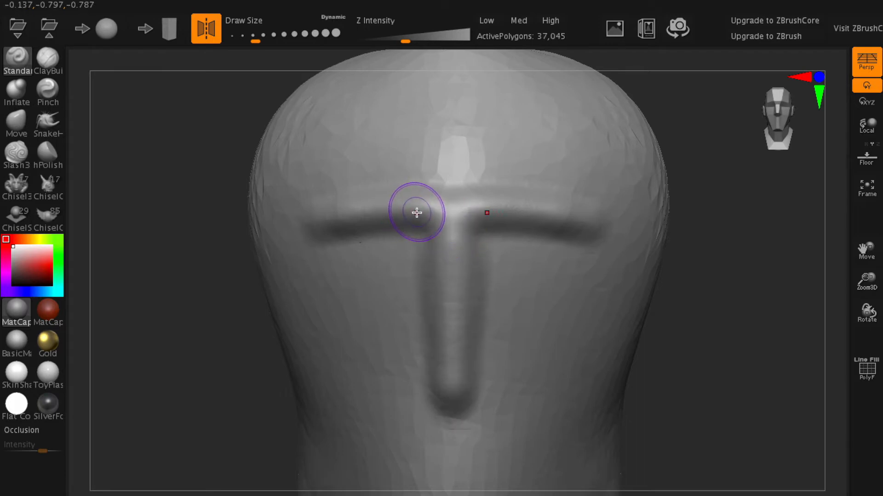
- Build up the nose's profile, a rounded nose tip and a bulging nostril wing on each side
mouse_move(411, 229)
ctrl+right_down()
mouse_move(431, 232)
mouse_move(425, 210)
mouse_move(439, 236)
mouse_move(457, 236)
ctrl+right_up()
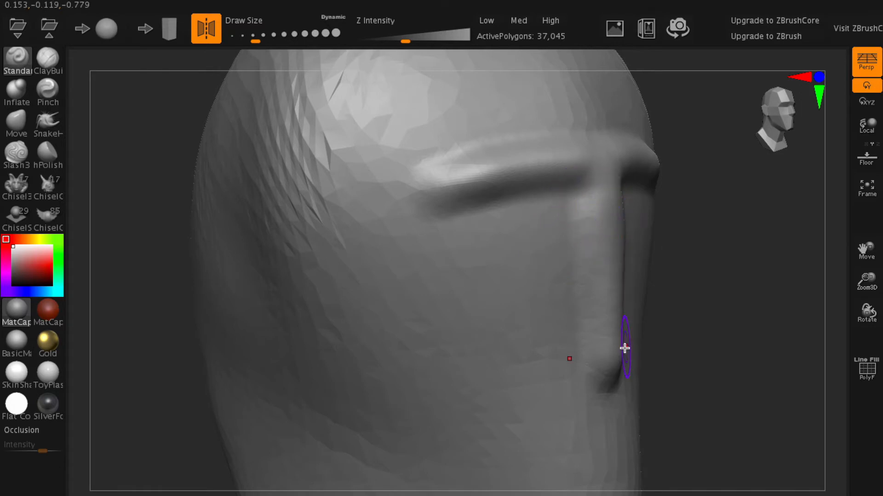
mouse_move(620, 353)
shift+mouse_down()
mouse_move(605, 288)
mouse_move(608, 230)
mouse_move(624, 360)
mouse_move(576, 364)
mouse_move(601, 344)
mouse_move(580, 349)
mouse_move(635, 361)
mouse_move(626, 346)
mouse_move(637, 322)
mouse_move(631, 350)
mouse_move(618, 272)
mouse_move(619, 177)
mouse_move(633, 362)
shift+mouse_up()
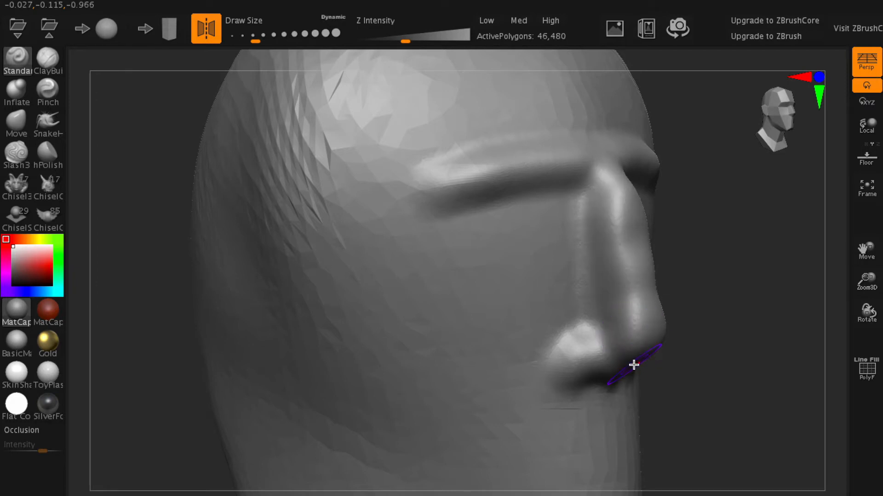
drag(689, 364, 664, 322)
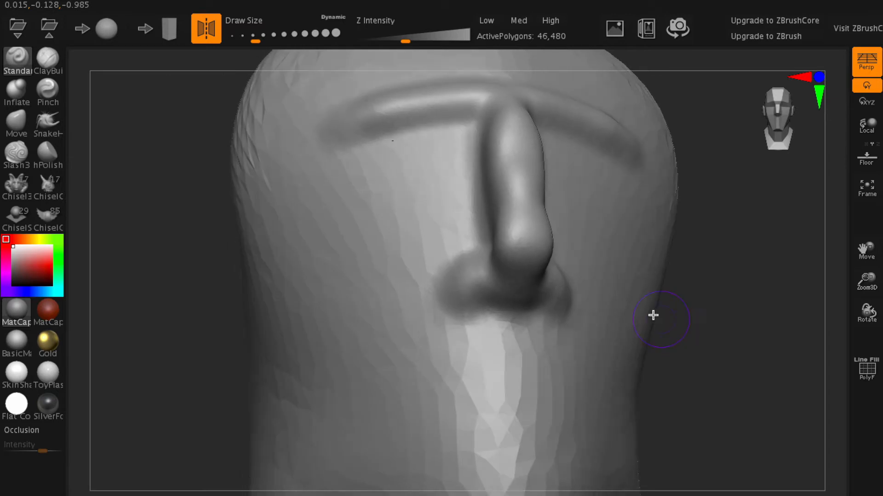
mouse_move(530, 275)
mouse_down()
mouse_move(508, 280)
mouse_move(517, 285)
mouse_move(528, 261)
mouse_move(517, 244)
mouse_move(528, 241)
mouse_up()
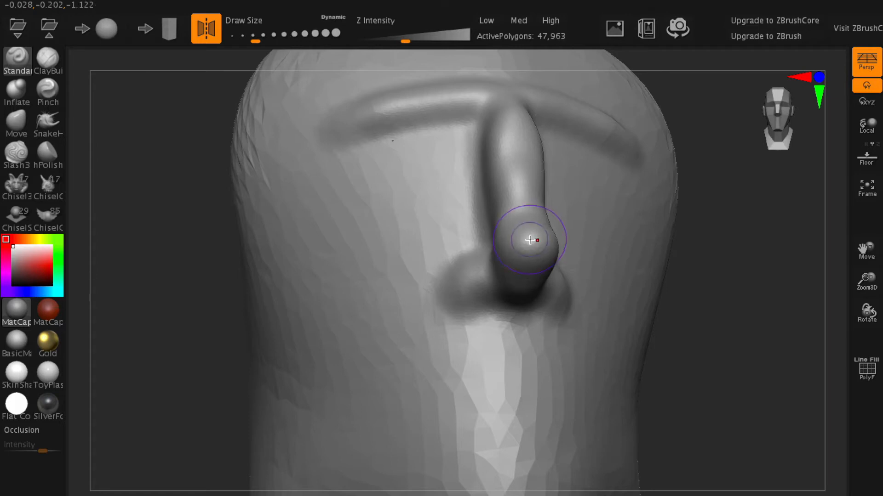
mouse_move(483, 263)
mouse_down()
mouse_move(493, 249)
mouse_move(458, 264)
mouse_move(471, 289)
mouse_up()
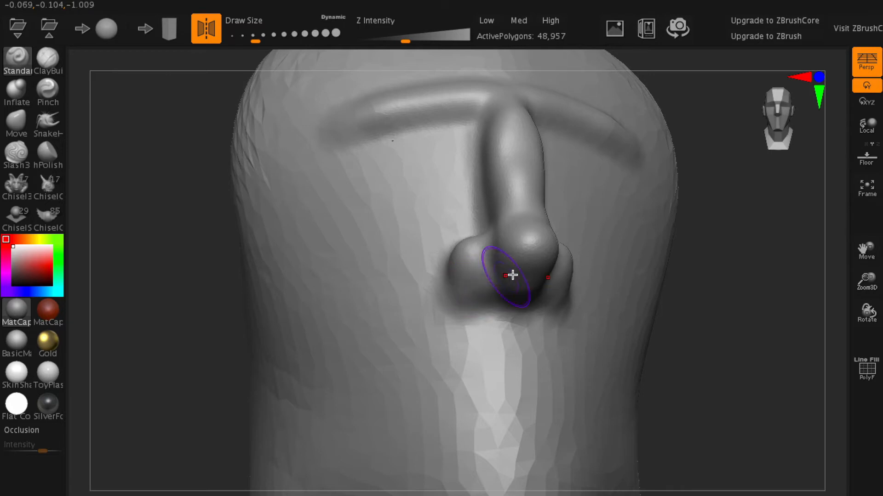
- Smooth the nose and brow ridge, and extend the brow's outer ends down around the eye areas
mouse_move(715, 278)
mouse_down()
mouse_move(685, 311)
mouse_move(707, 323)
mouse_move(693, 325)
mouse_up()
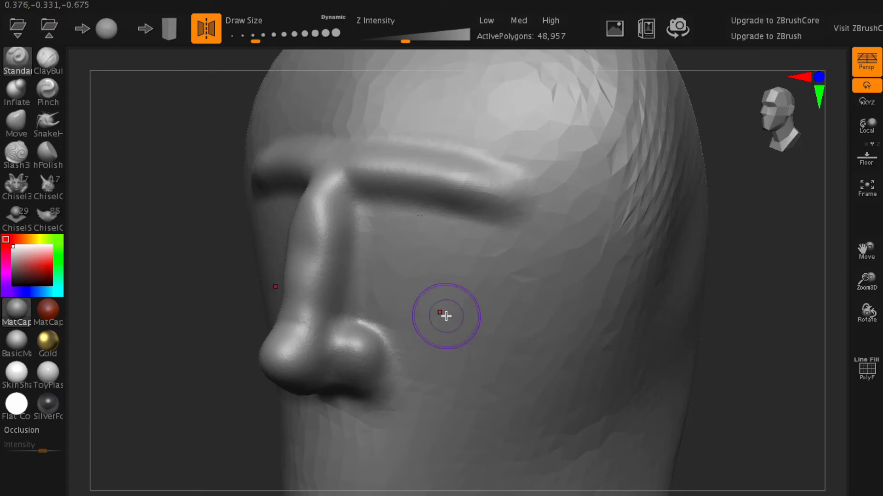
mouse_move(331, 235)
shift+mouse_down()
mouse_move(325, 204)
mouse_move(318, 223)
shift+mouse_up()
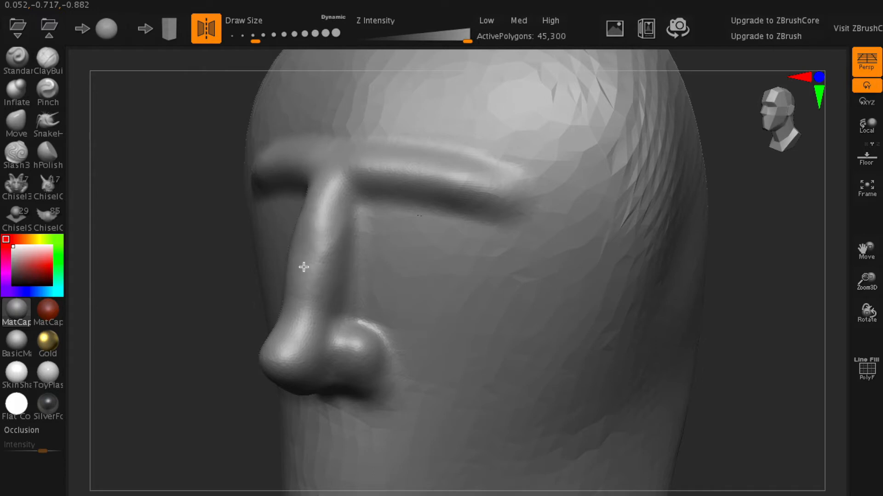
mouse_move(304, 245)
shift+mouse_down()
mouse_move(292, 302)
mouse_move(313, 197)
mouse_move(346, 329)
shift+mouse_up()
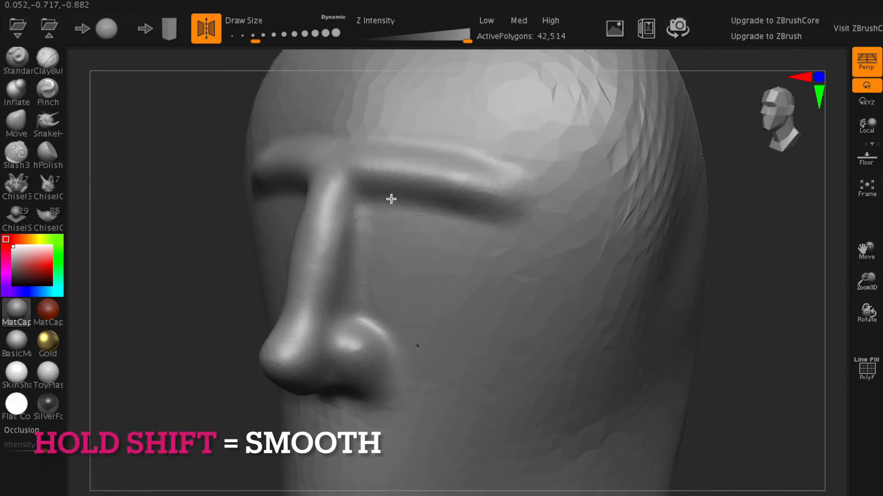
shift+drag(489, 200, 419, 148)
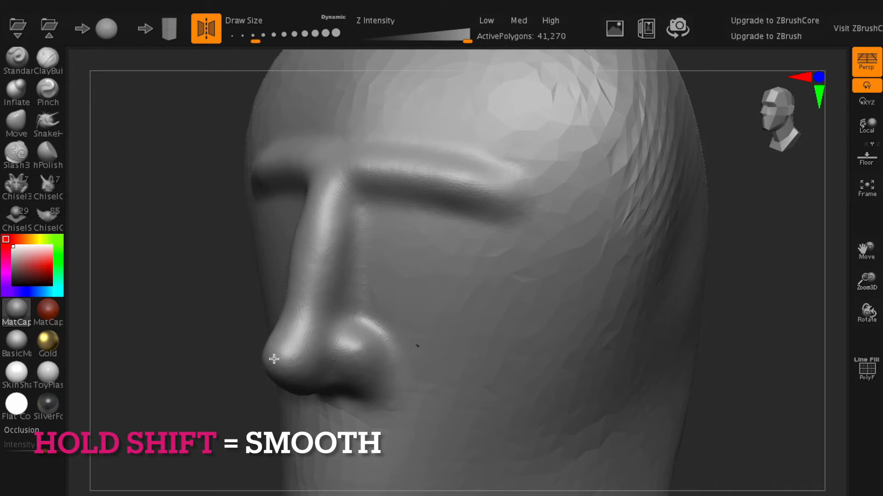
mouse_move(278, 358)
shift+mouse_down()
mouse_move(308, 209)
mouse_move(473, 203)
mouse_move(497, 213)
mouse_move(523, 258)
shift+mouse_up()
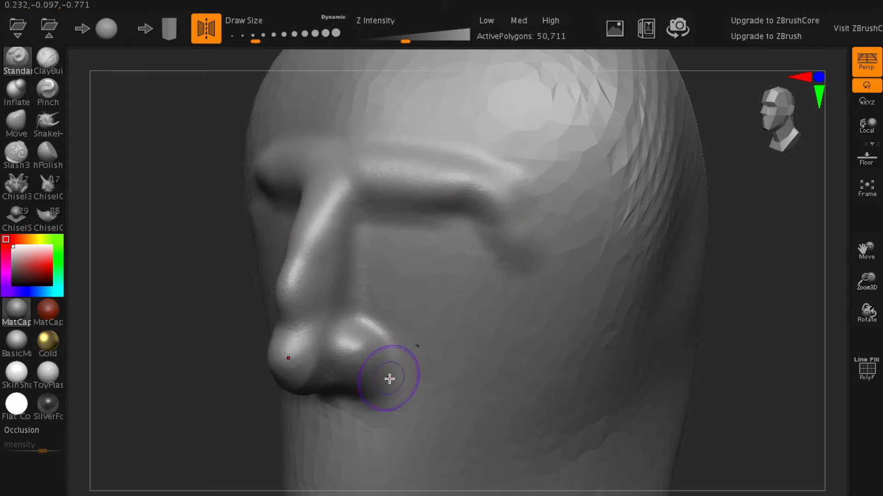
- Carve the nostrils into the underside of the nose with the inverted Standard brush at a draw size of about 22
mouse_move(514, 360)
right_down()
mouse_move(500, 315)
mouse_move(505, 290)
right_up()
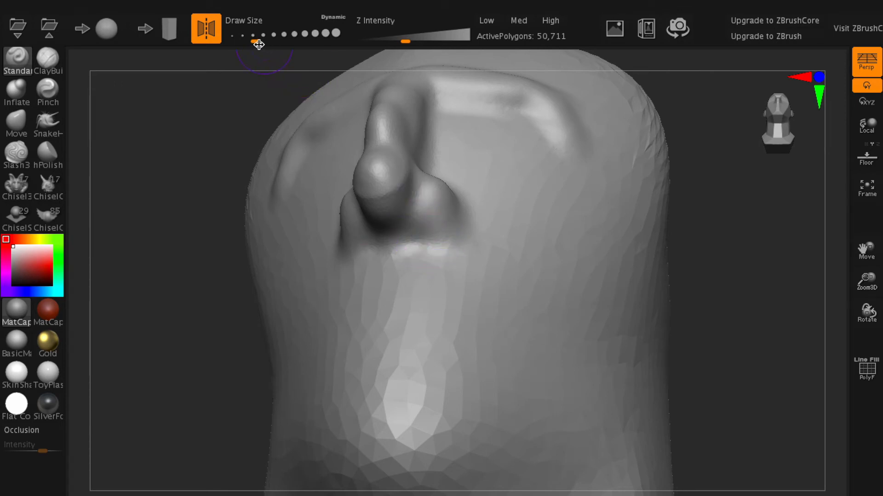
drag(255, 40, 244, 41)
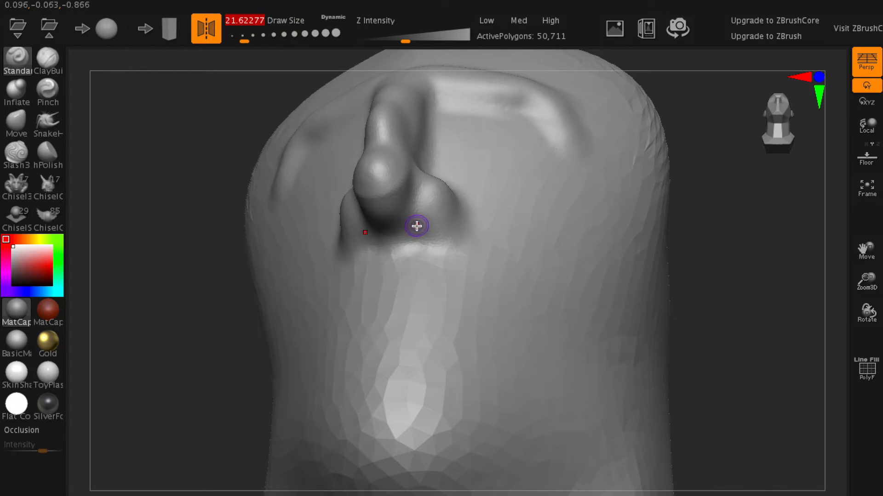
mouse_move(421, 219)
mouse_down()
mouse_move(420, 206)
mouse_move(421, 217)
mouse_up()
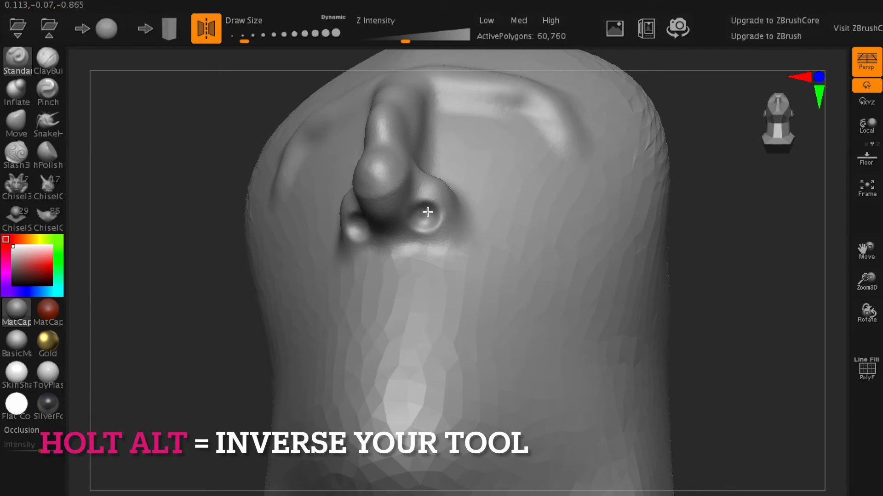
drag(426, 215, 423, 213)
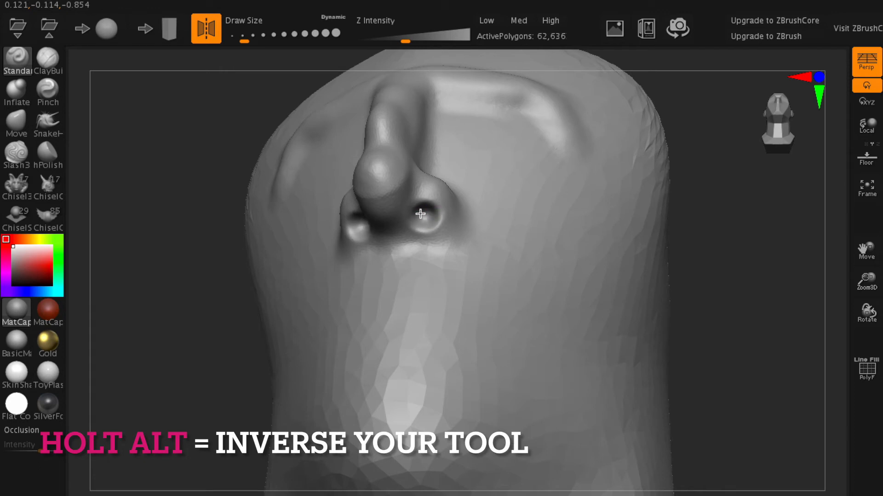
mouse_move(416, 210)
mouse_down()
mouse_move(408, 206)
mouse_move(419, 208)
mouse_up()
- Enlarge the brush and smooth the nose bridge into an even line from the brow to the tip
mouse_move(634, 219)
right_down()
mouse_move(647, 235)
mouse_move(655, 292)
mouse_move(619, 299)
right_up()
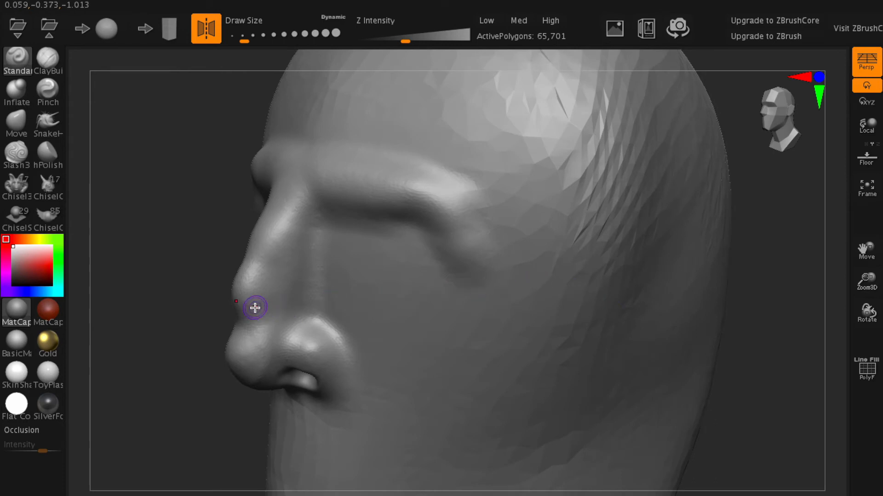
drag(252, 42, 260, 42)
mouse_move(248, 234)
shift+mouse_down()
mouse_move(241, 296)
mouse_move(265, 213)
shift+mouse_up()
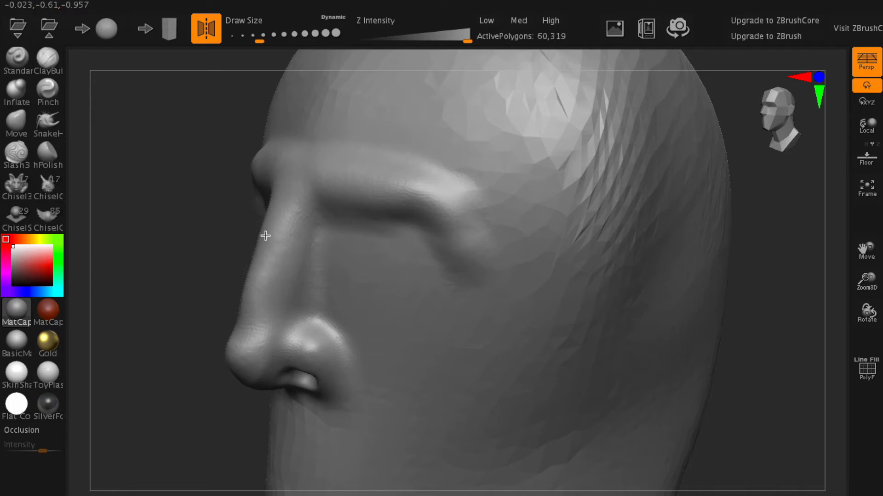
shift+drag(260, 282, 268, 243)
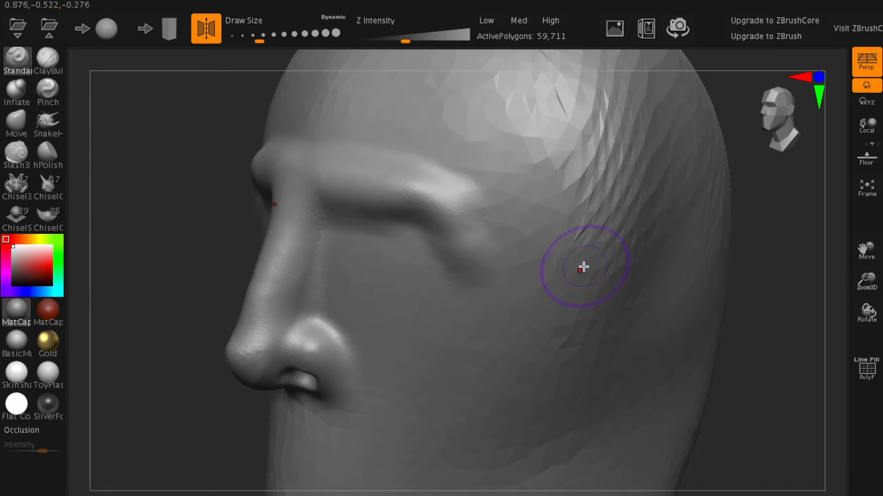
- Soften the brow ridge above both eyes, working outward from the nose to its outer ends
shift+drag(772, 300, 804, 290)
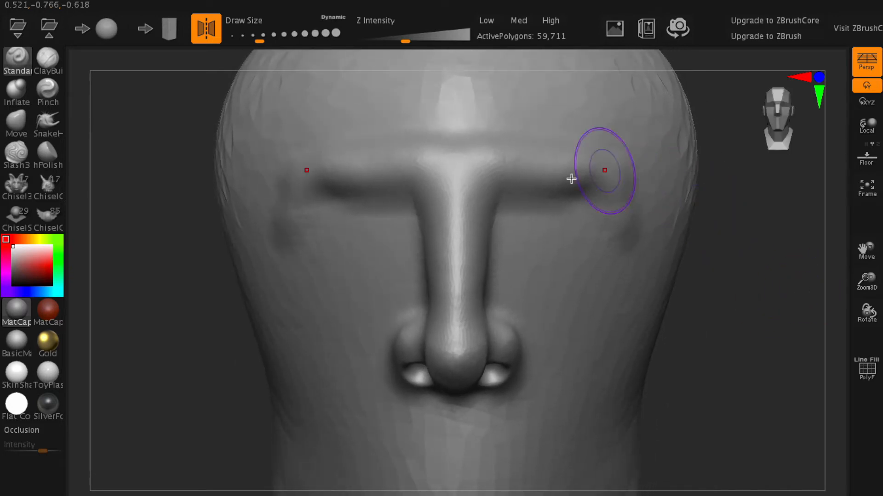
drag(591, 160, 528, 160)
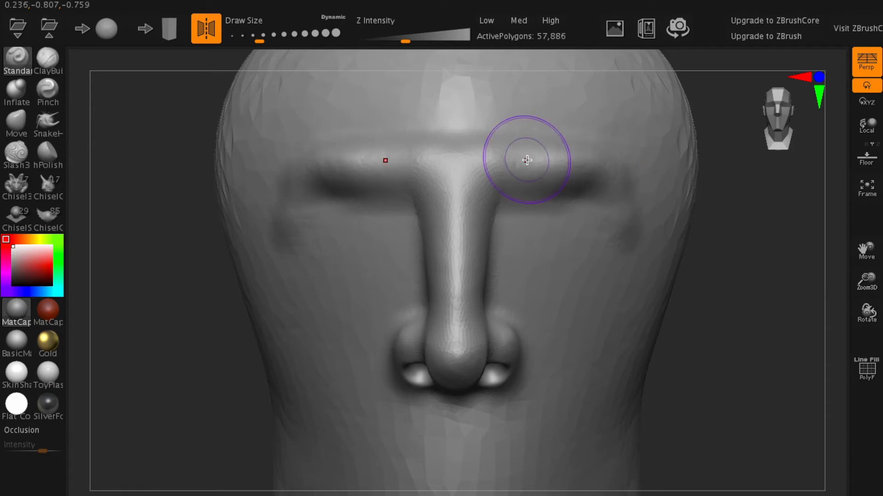
shift+drag(545, 157, 611, 164)
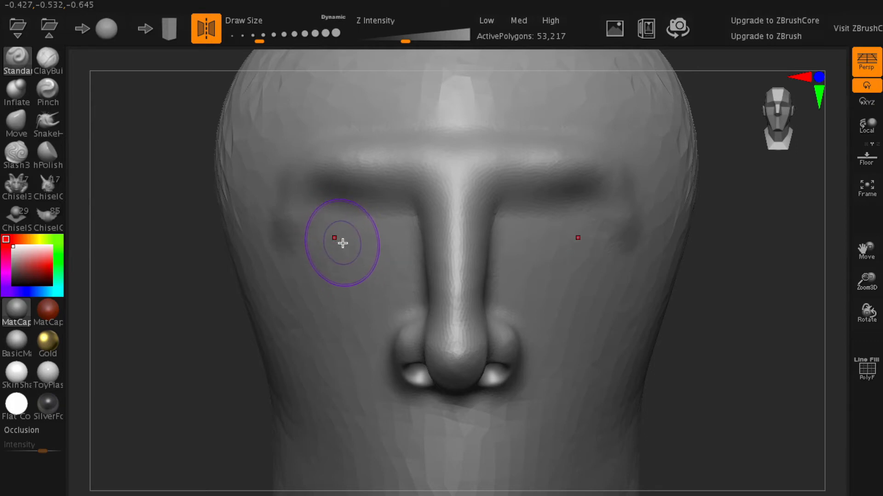
- Carve a deep, rounded eye socket beneath the brow on each side of the nose with the inverted Standard brush
mouse_move(357, 241)
mouse_down()
mouse_move(327, 235)
mouse_move(388, 262)
mouse_move(397, 248)
mouse_move(377, 229)
mouse_move(343, 220)
mouse_move(299, 228)
mouse_move(313, 264)
mouse_move(347, 277)
mouse_move(388, 274)
mouse_move(314, 251)
mouse_move(310, 218)
mouse_move(390, 223)
mouse_move(400, 235)
mouse_move(385, 248)
mouse_move(376, 236)
mouse_move(393, 270)
mouse_up()
mouse_move(404, 234)
alt+mouse_down()
mouse_move(413, 272)
mouse_move(418, 241)
mouse_move(351, 200)
mouse_move(329, 220)
mouse_move(345, 249)
mouse_move(360, 212)
mouse_move(305, 234)
mouse_move(366, 256)
alt+mouse_up()
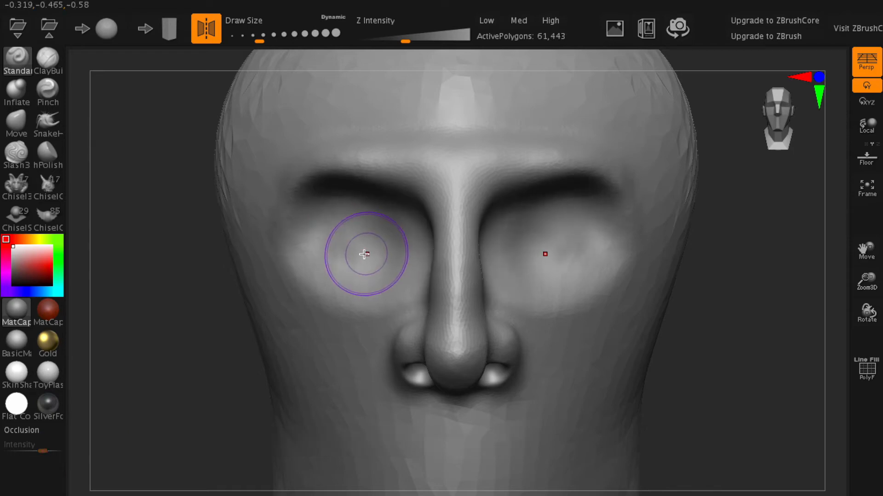
mouse_move(179, 278)
mouse_down()
mouse_move(218, 278)
mouse_move(211, 262)
mouse_move(184, 264)
mouse_move(203, 267)
mouse_up()
mouse_move(690, 295)
mouse_down()
mouse_move(589, 295)
mouse_move(603, 294)
mouse_up()
drag(449, 228, 436, 221)
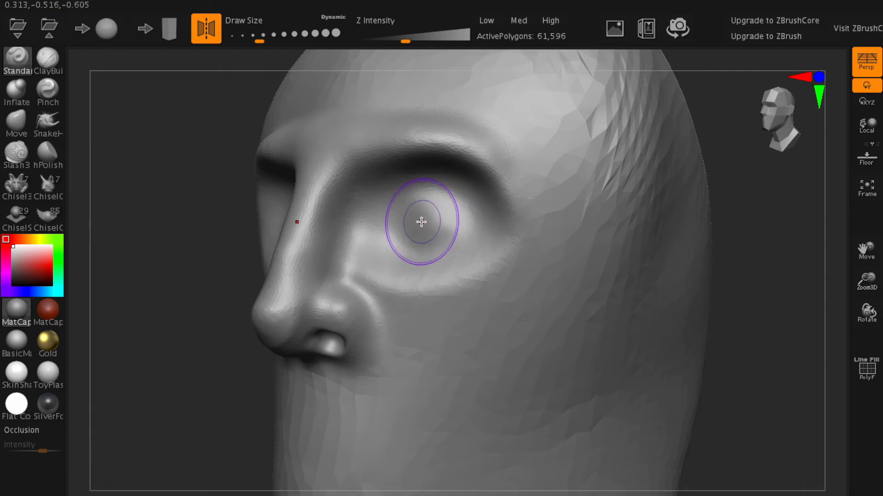
key(ctrl+z)
key(ctrl+z)
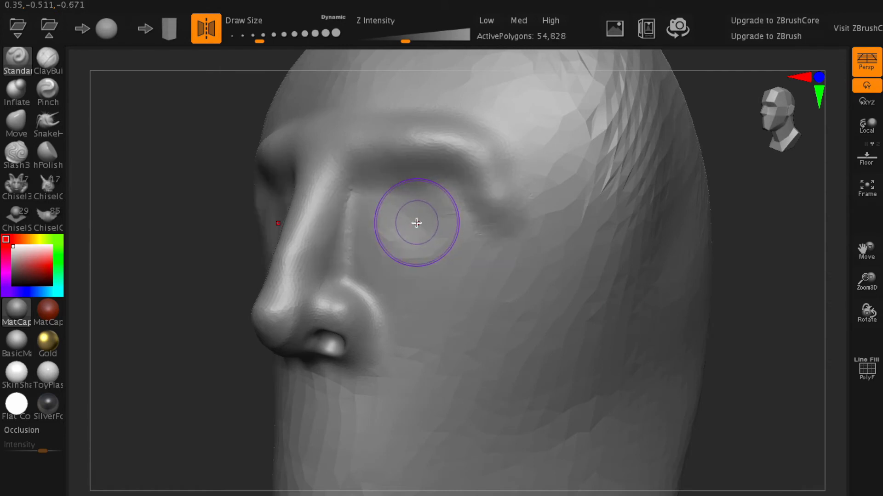
key(ctrl+shift+z)
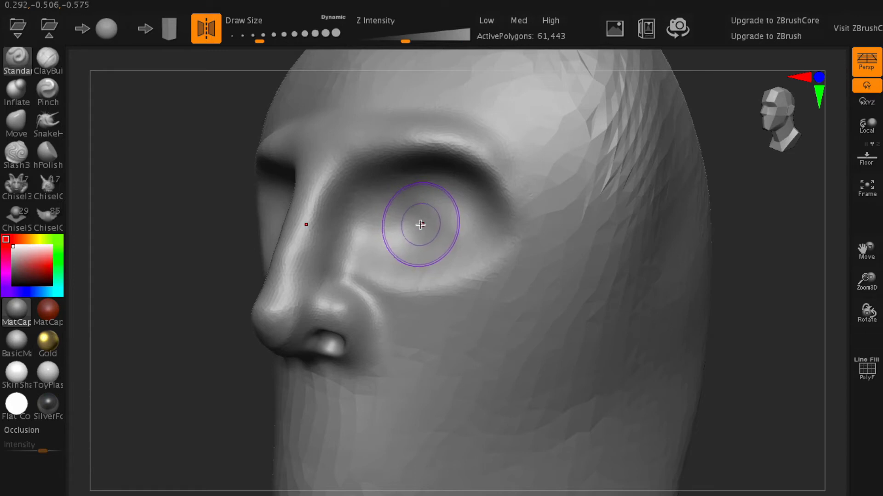
- Smooth the inside of the eye sockets and build up a round eyeball in the centre of each
key(shift)
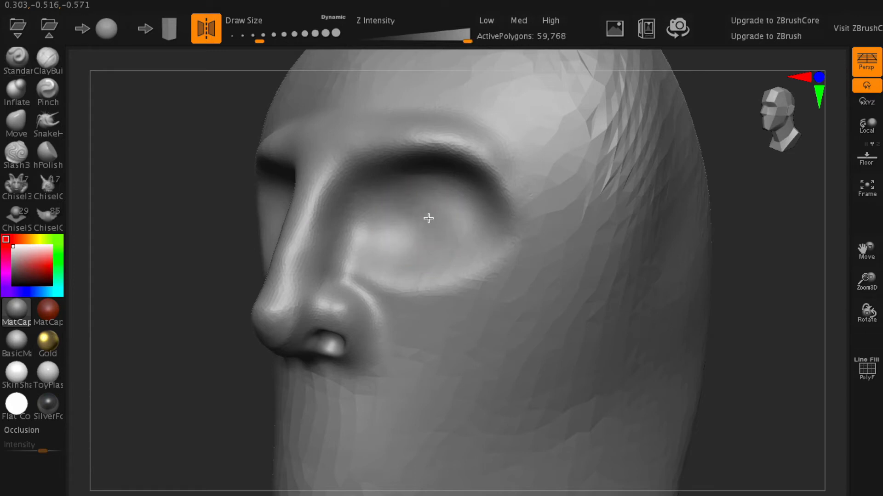
right_drag(440, 239, 467, 244)
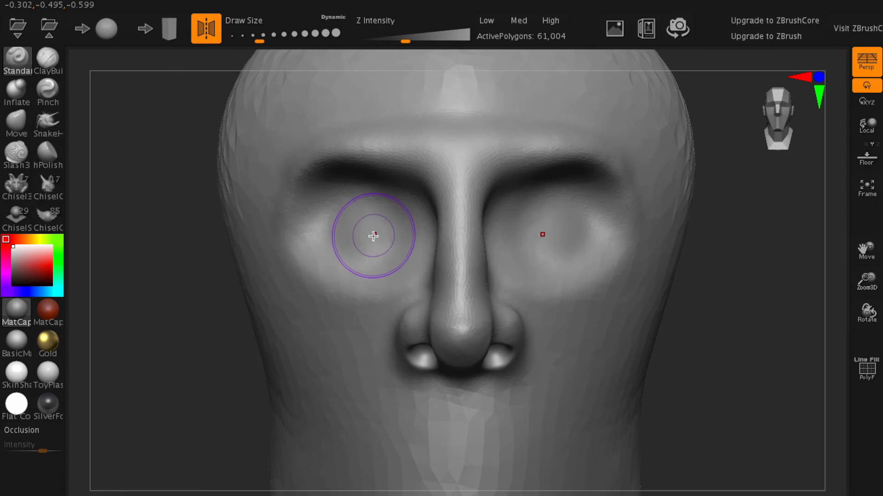
drag(375, 232, 373, 232)
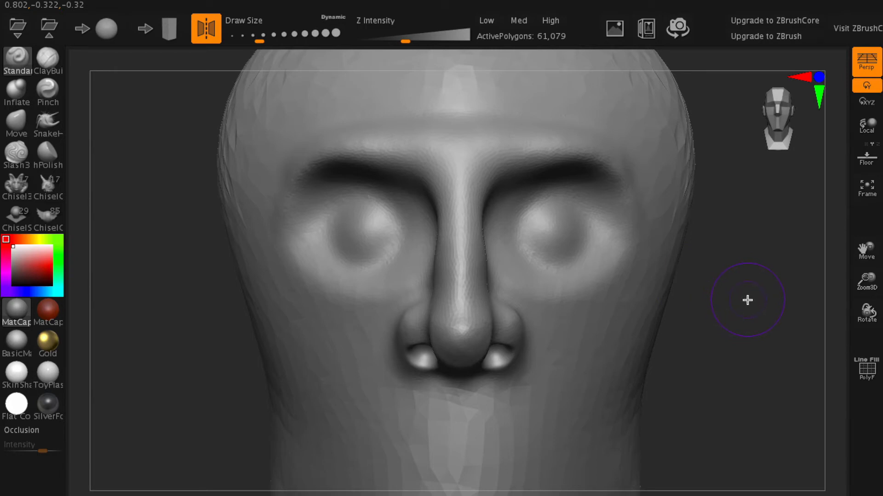
- Reduce the Standard brush to a draw size of about 18 and sculpt raised upper and lower eyelid rims around both eyeballs
mouse_move(756, 299)
mouse_down()
mouse_move(688, 297)
mouse_move(755, 305)
mouse_up()
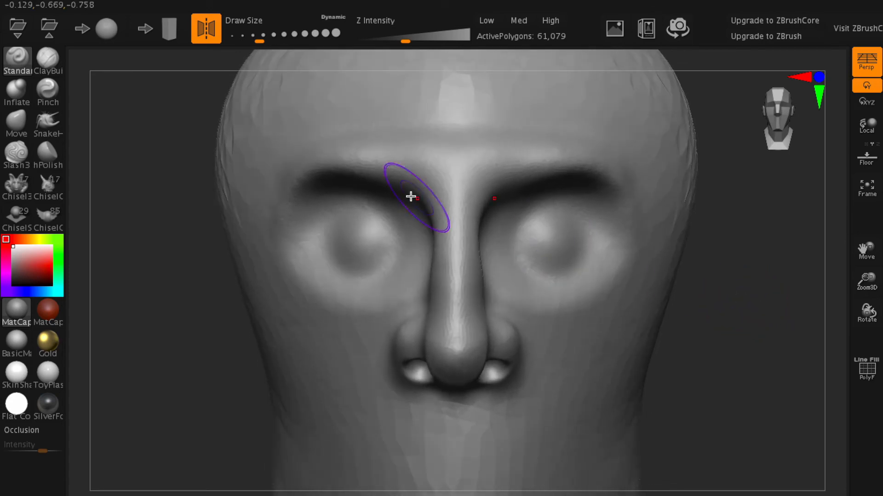
drag(259, 39, 244, 40)
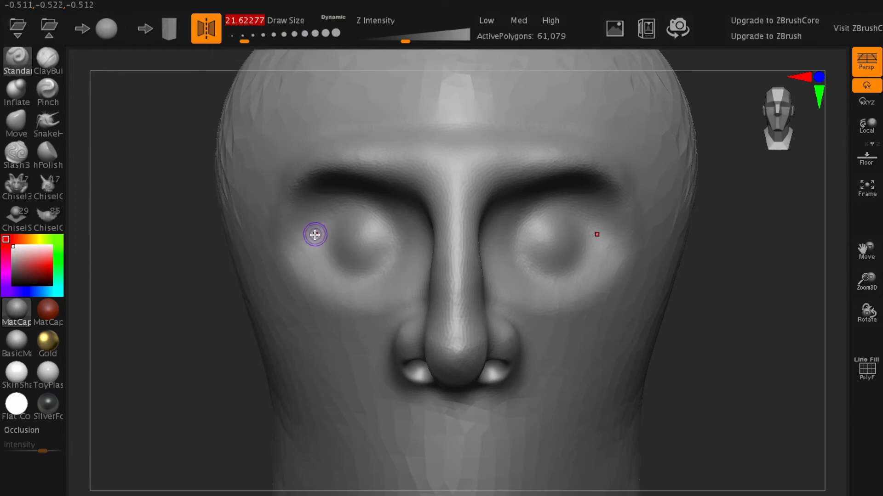
mouse_move(321, 238)
ctrl+right_down()
mouse_move(373, 242)
mouse_move(389, 226)
mouse_move(366, 214)
mouse_move(410, 347)
mouse_move(465, 299)
ctrl+right_up()
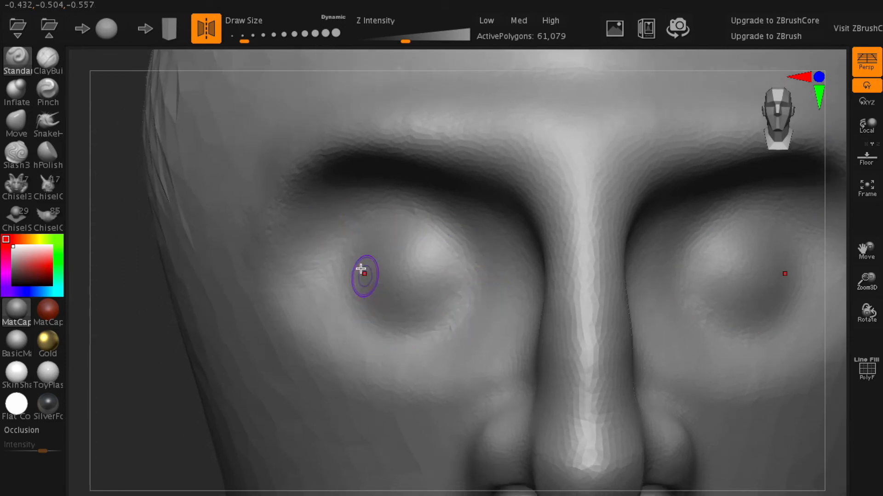
drag(244, 41, 243, 41)
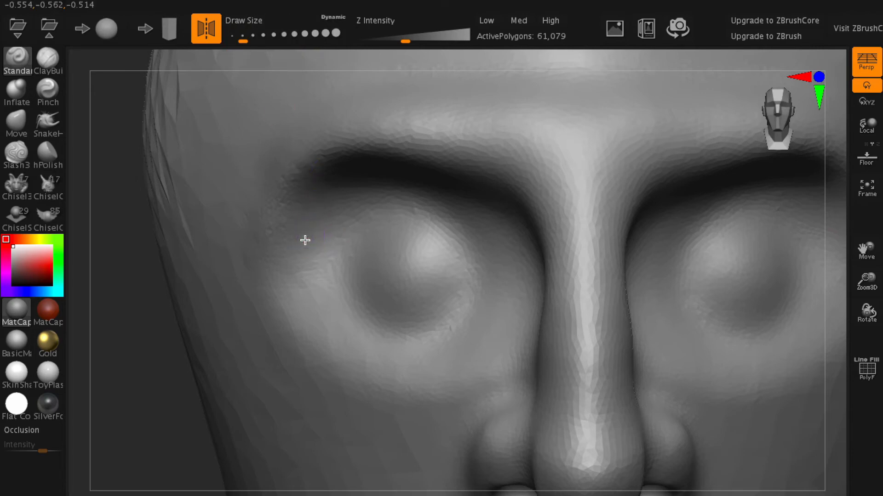
mouse_move(315, 233)
mouse_down()
mouse_move(380, 221)
mouse_move(433, 231)
mouse_move(523, 299)
mouse_move(484, 333)
mouse_move(411, 337)
mouse_move(364, 317)
mouse_move(299, 253)
mouse_up()
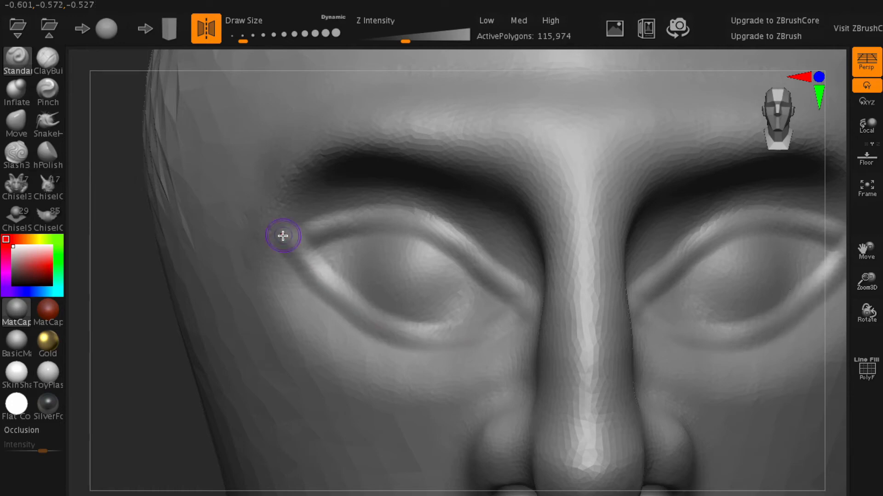
mouse_move(301, 262)
mouse_down()
mouse_move(347, 313)
mouse_move(390, 325)
mouse_move(457, 335)
mouse_move(499, 330)
mouse_move(533, 312)
mouse_move(453, 246)
mouse_move(396, 219)
mouse_move(287, 227)
mouse_move(308, 278)
mouse_move(365, 319)
mouse_move(467, 339)
mouse_move(524, 318)
mouse_up()
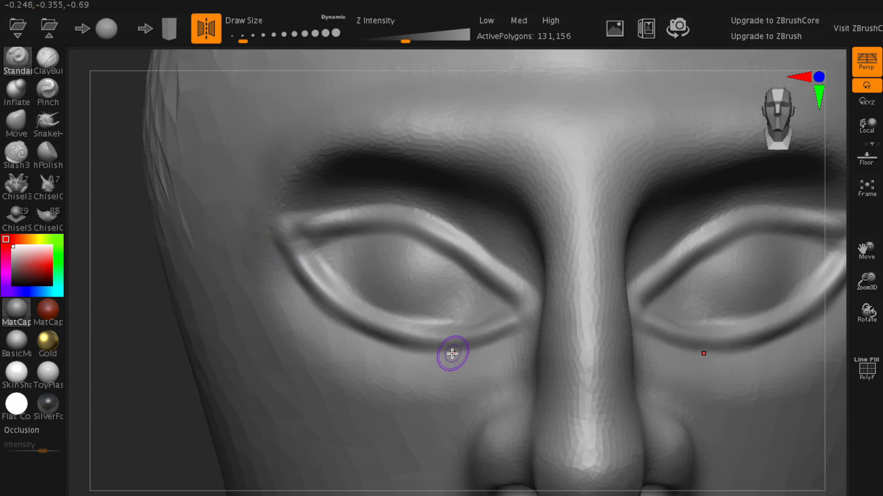
- Set the draw size to about 80 and smooth the lower lids, outer eye corners and upper lids into the surrounding face
key(shift)
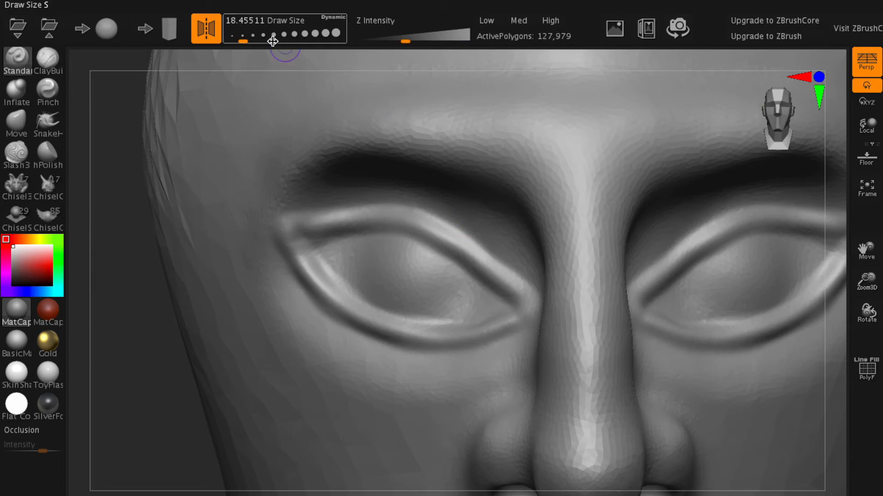
drag(261, 39, 260, 40)
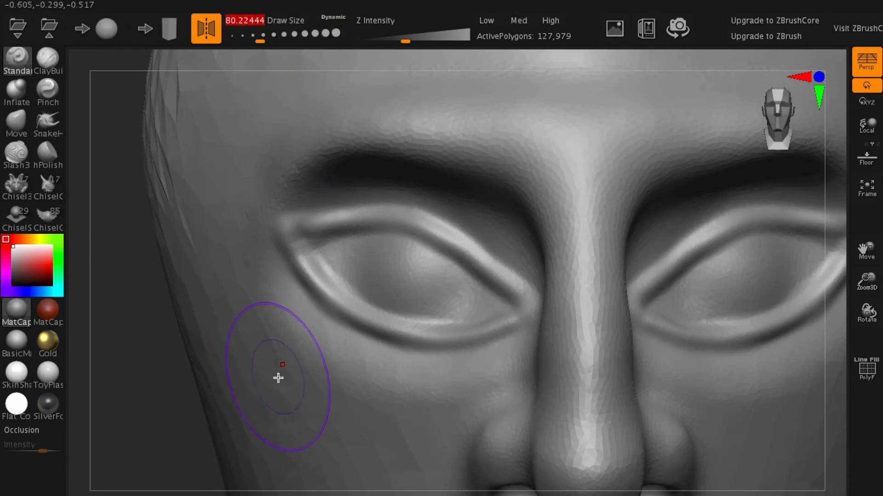
mouse_move(297, 372)
shift+mouse_down()
mouse_move(297, 360)
mouse_move(340, 388)
mouse_move(406, 410)
mouse_move(398, 414)
mouse_move(438, 406)
mouse_move(386, 398)
mouse_move(254, 312)
mouse_move(258, 291)
shift+mouse_up()
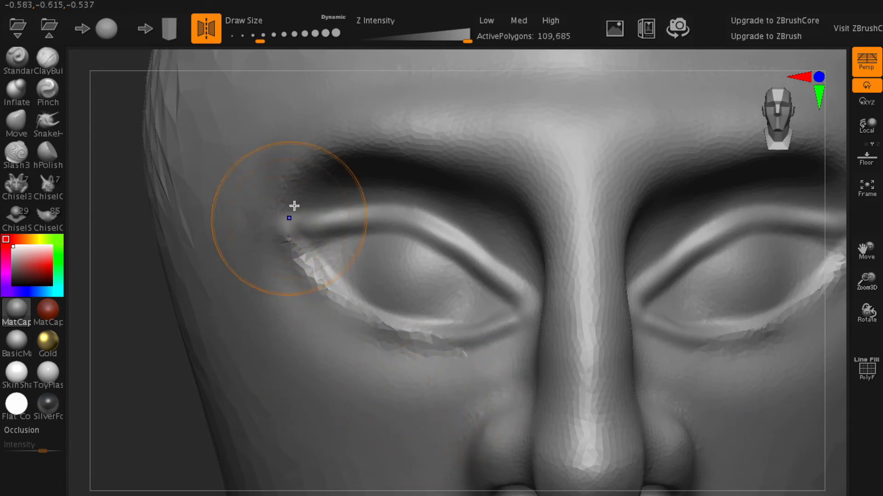
mouse_move(315, 173)
shift+mouse_down()
mouse_move(475, 201)
mouse_move(506, 227)
shift+mouse_up()
- Smooth the upper lids and the rough lower rims with a smaller brush so they blend into the sockets and cheeks
drag(260, 35, 253, 38)
mouse_move(502, 240)
shift+mouse_down()
mouse_move(407, 198)
mouse_move(370, 199)
mouse_move(504, 237)
shift+mouse_up()
shift+drag(313, 208, 271, 244)
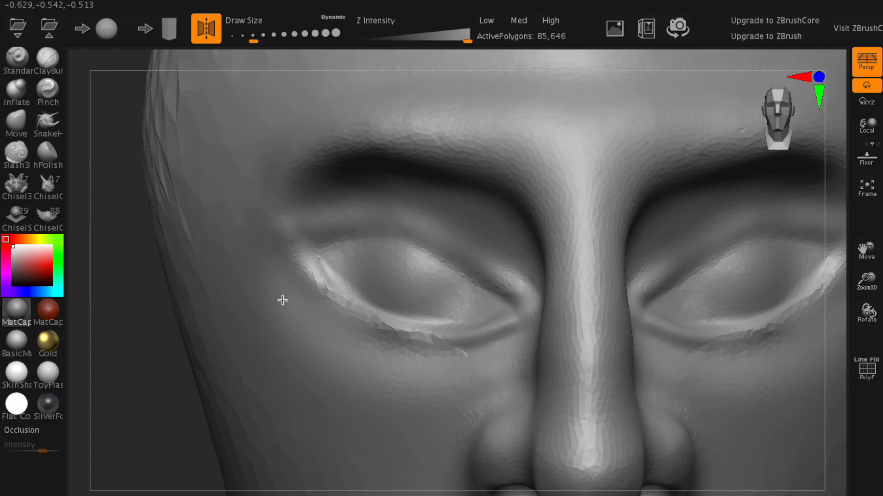
mouse_move(406, 382)
shift+mouse_down()
mouse_move(505, 369)
mouse_move(344, 350)
shift+mouse_up()
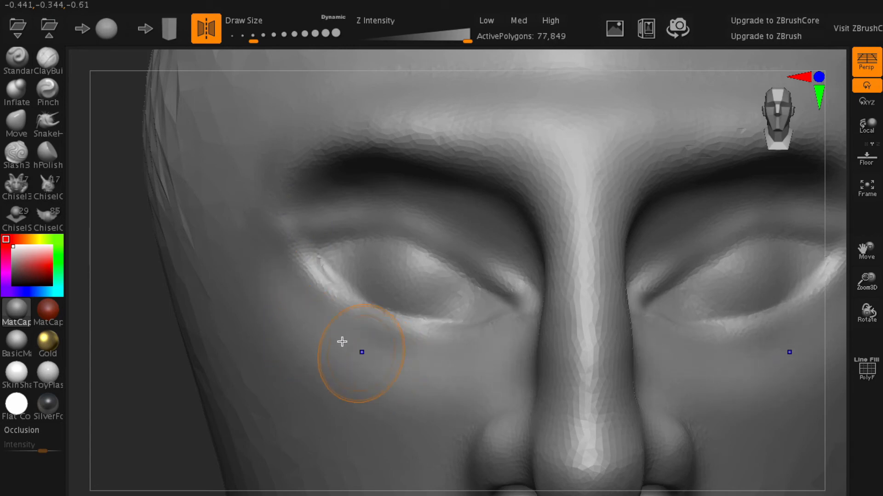
mouse_move(286, 266)
shift+mouse_down()
mouse_move(503, 295)
mouse_move(345, 302)
shift+mouse_up()
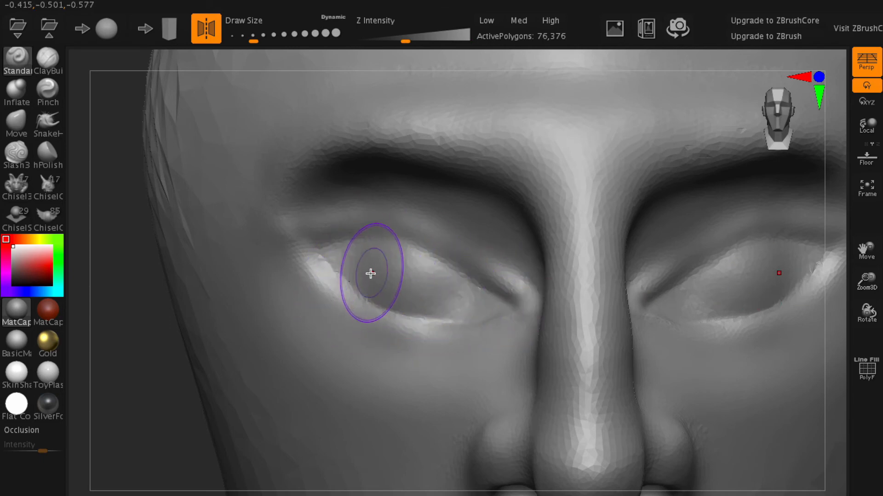
- Cut thin, sharp creases along the upper and lower eyelid edges with a very small Slash3 brush
click(24, 156)
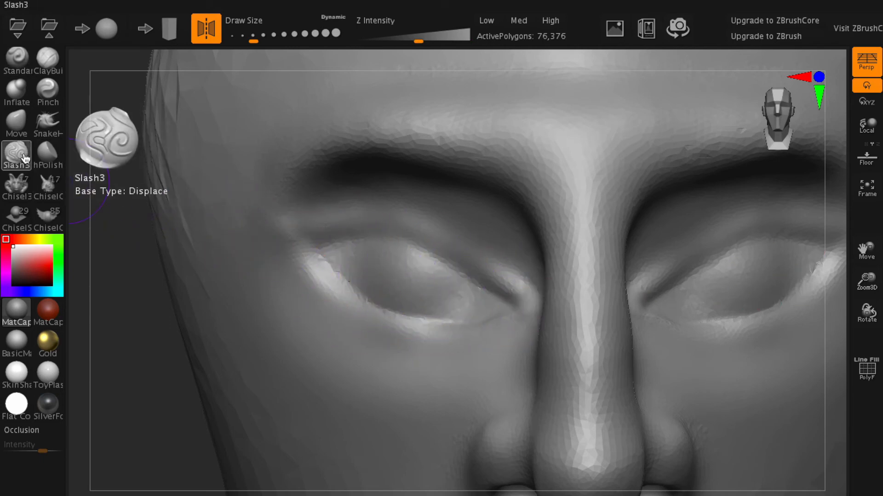
drag(270, 41, 243, 39)
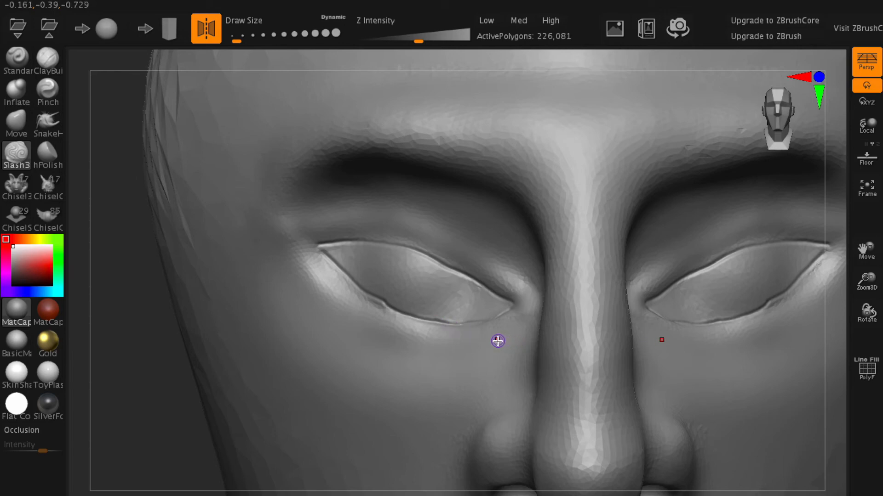
ctrl+right_drag(524, 349, 384, 366)
alt+right_drag(528, 385, 444, 244)
mouse_move(577, 332)
ctrl+right_down()
mouse_move(544, 332)
mouse_move(542, 354)
mouse_move(528, 329)
ctrl+right_up()
mouse_move(606, 354)
right_down()
mouse_move(654, 366)
mouse_move(625, 371)
mouse_move(714, 369)
right_up()
drag(710, 374, 679, 370)
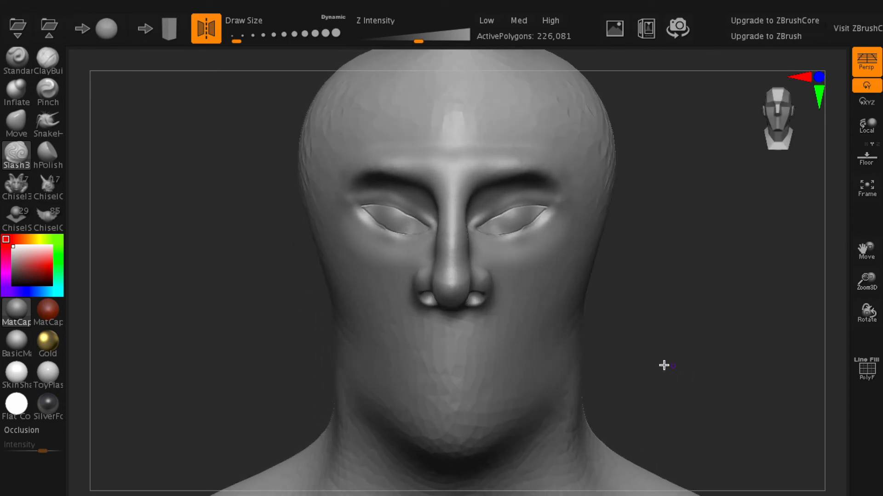
- Browse the shapes of the ChiselCreature brush, from the nose and ears through the horns to the neck
mouse_move(57, 194)
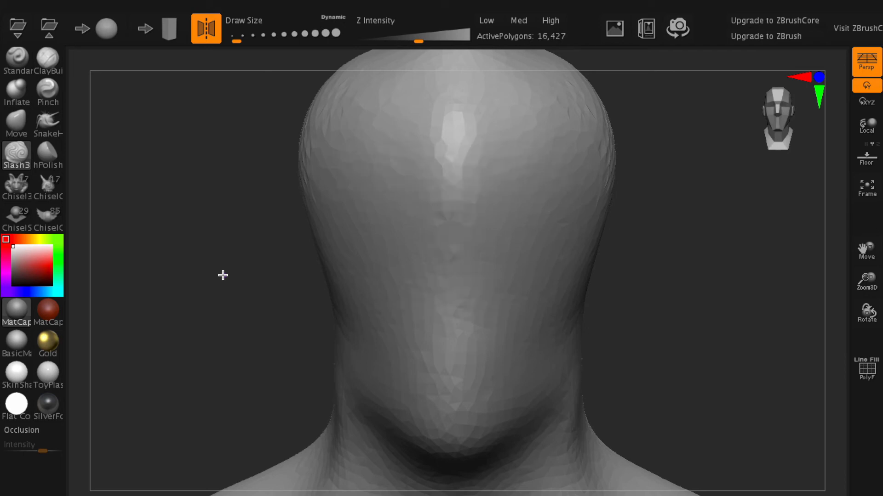
click(53, 193)
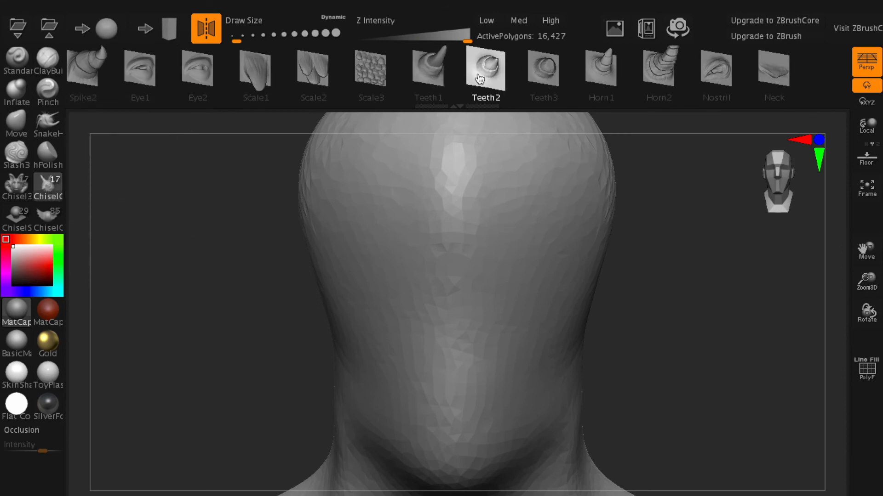
click(92, 73)
click(174, 80)
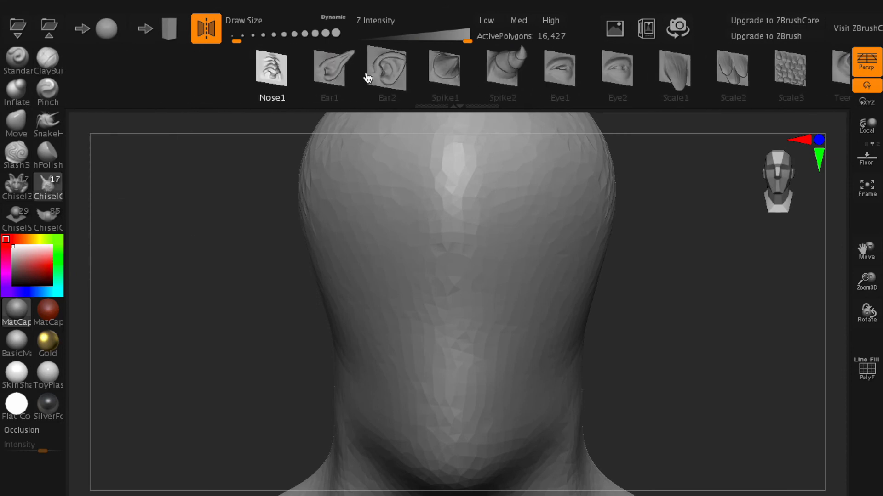
drag(472, 73, 190, 79)
drag(575, 73, 248, 75)
mouse_move(348, 78)
mouse_down()
mouse_move(248, 69)
mouse_move(278, 75)
mouse_up()
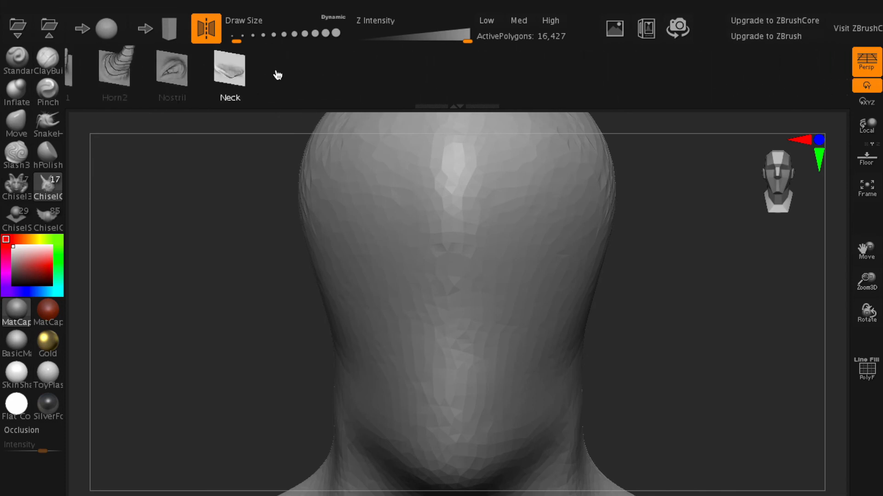
drag(138, 76, 417, 84)
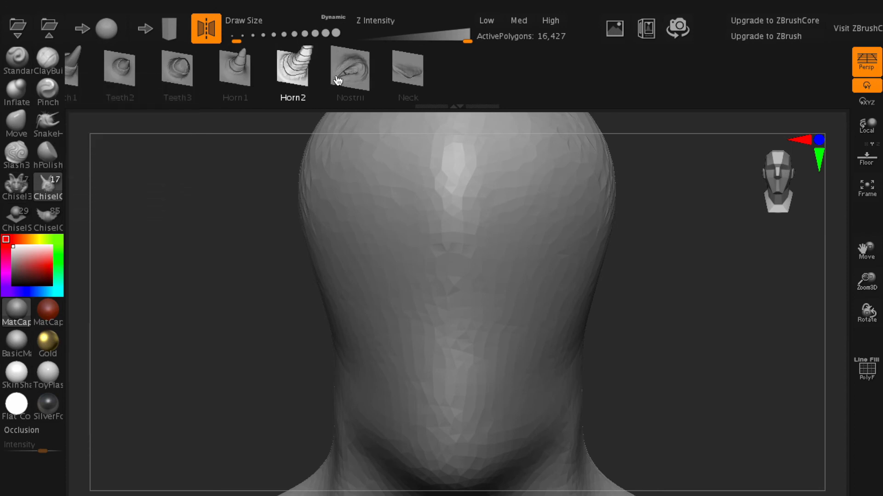
- Look through the nose, mouth, eye and ear shapes of the Chisel3D brush
click(17, 183)
click(211, 71)
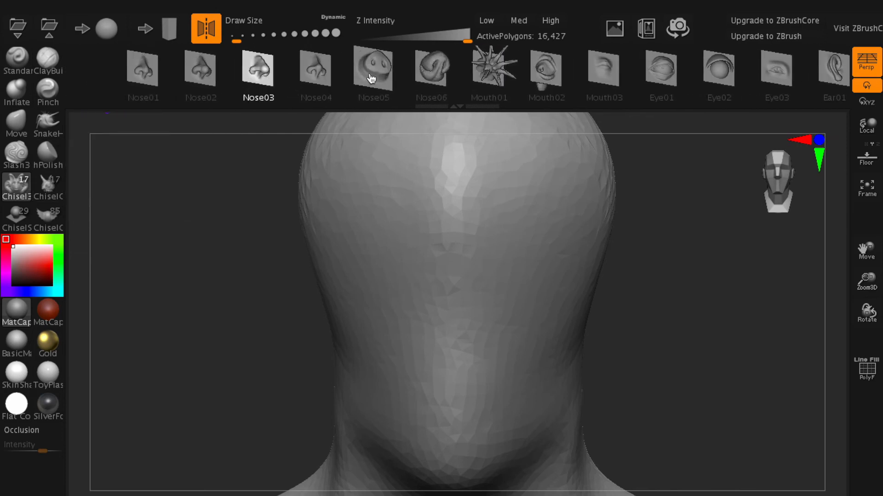
key(Left)
key(Left)
key(Right)
key(Right)
key(Right)
key(Right)
key(Right)
key(Right)
key(Right)
key(Right)
key(Right)
key(Right)
key(Right)
key(Right)
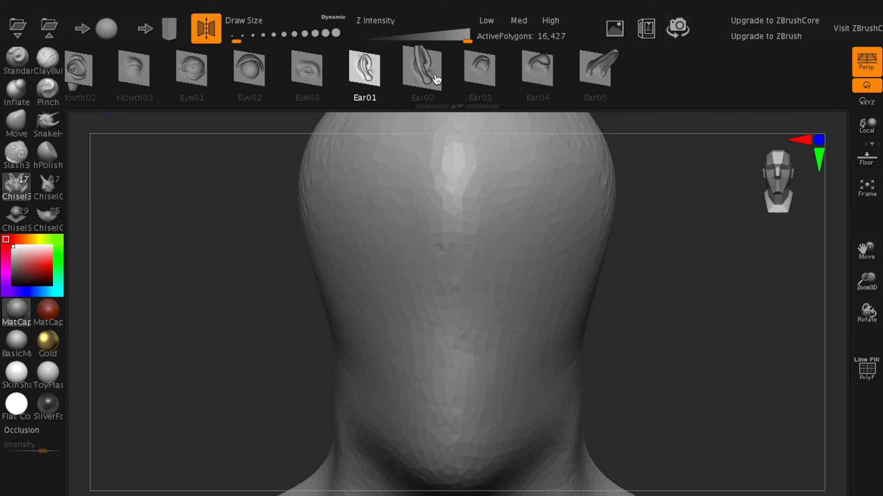
key(Left)
key(Left)
key(Left)
key(Left)
key(Left)
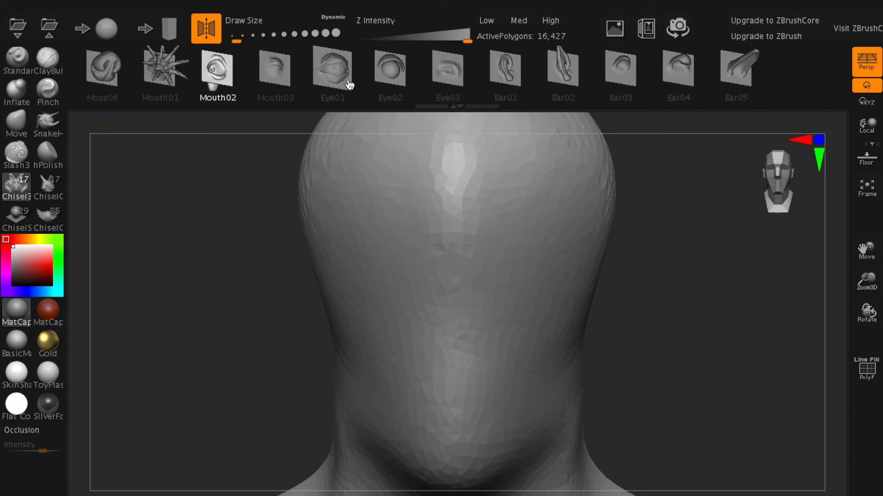
key(Left)
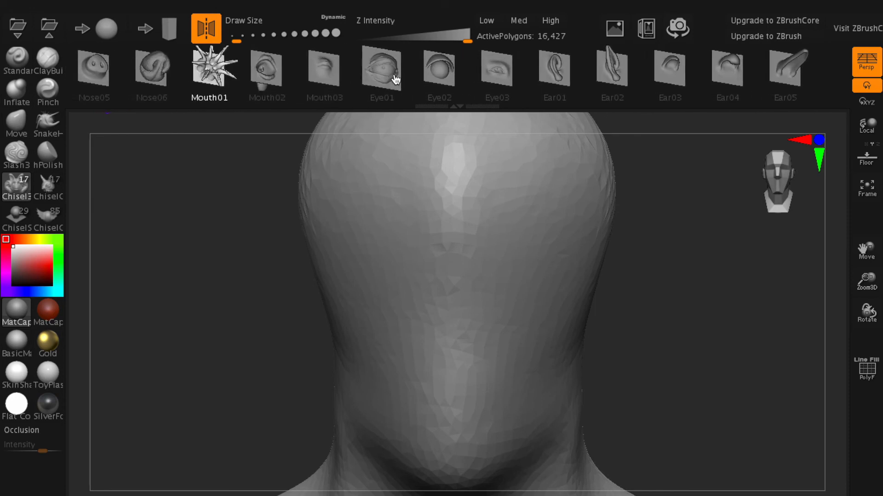
- Stamp mirrored Eye01 shapes onto the upper face of the plain head, discard the remaining undo history and reduce the mesh density
click(393, 77)
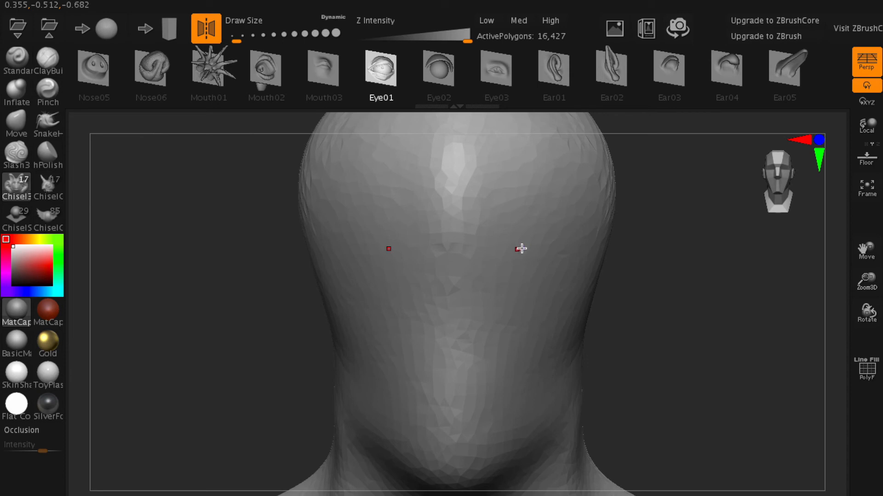
drag(530, 241, 494, 162)
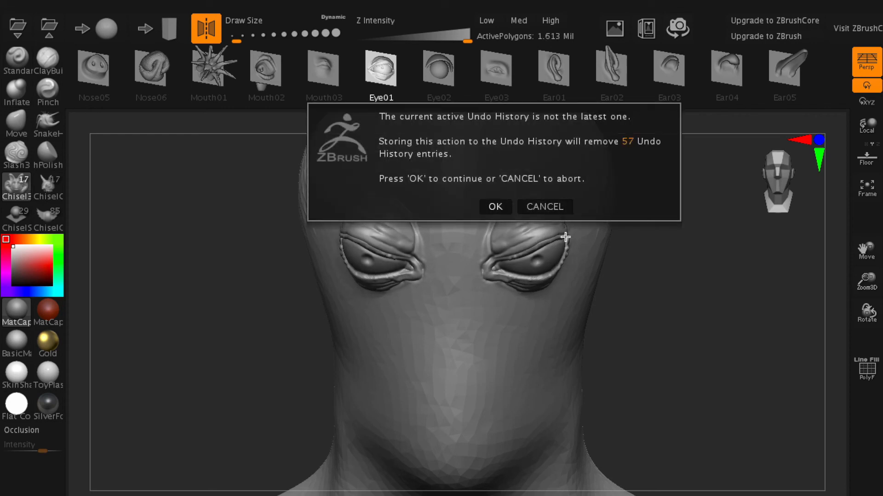
click(495, 207)
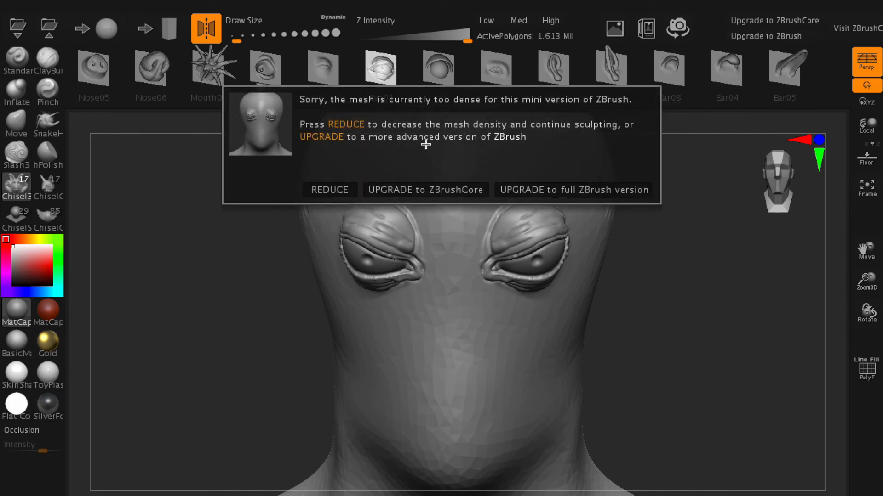
click(331, 190)
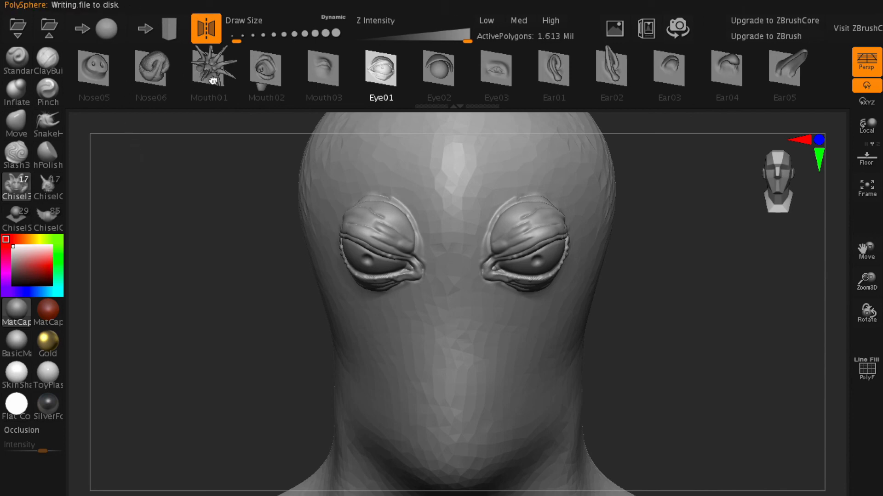
- Turn off symmetry, stamp the Nose03 shape on the face's centre line between and below the eyes, and reduce the mesh density
drag(177, 73, 423, 71)
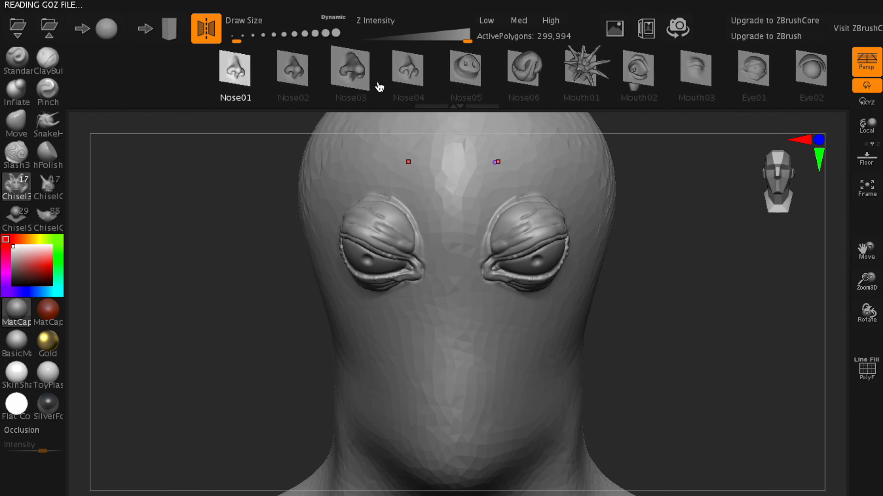
drag(370, 87, 339, 87)
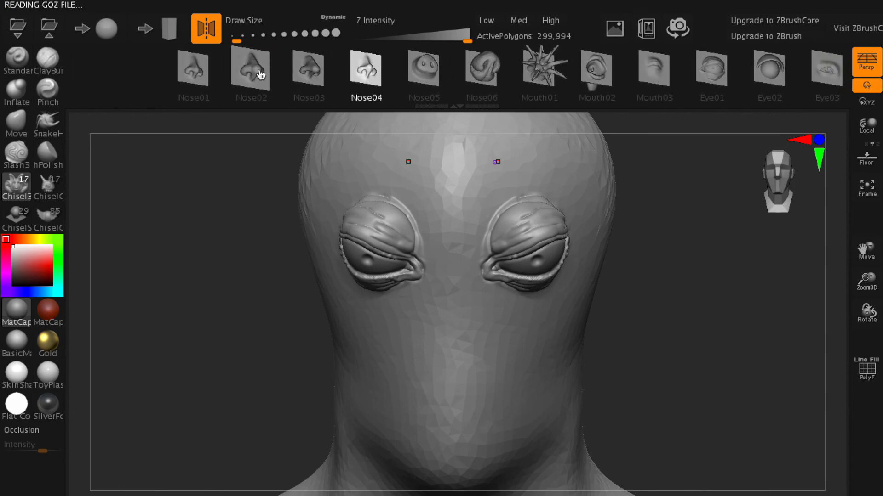
click(311, 75)
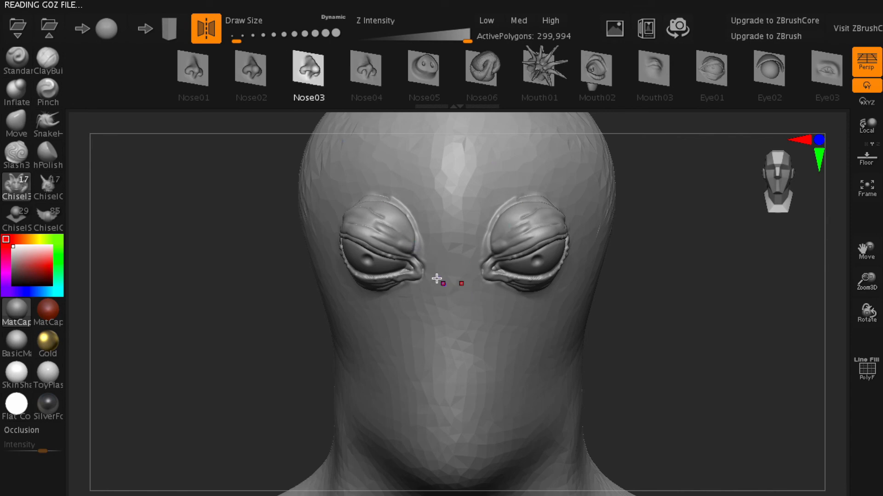
click(205, 36)
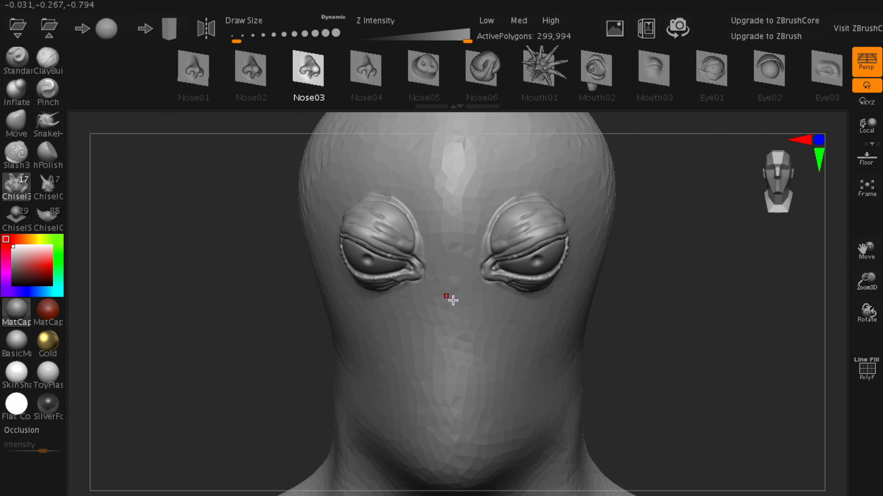
drag(453, 298, 459, 163)
drag(457, 195, 451, 207)
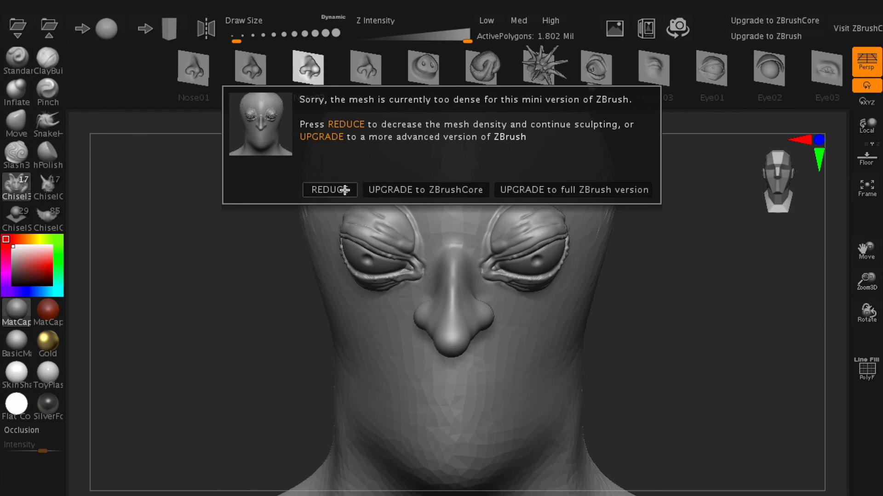
click(331, 190)
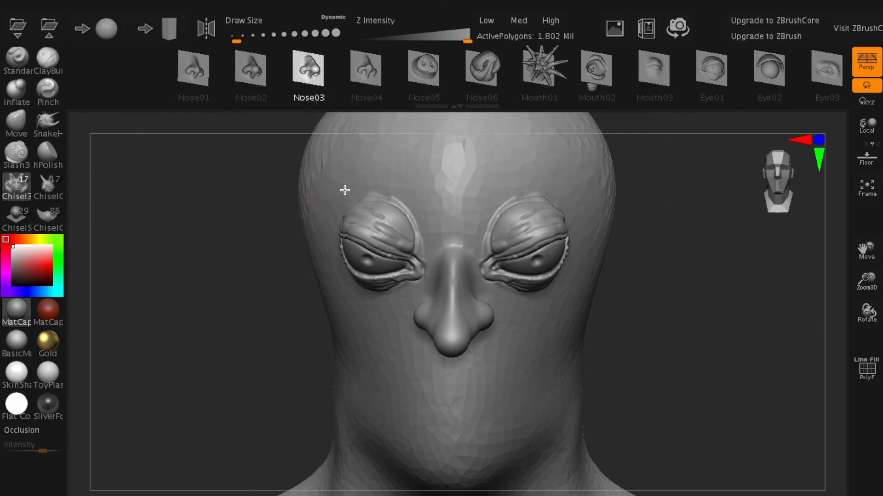